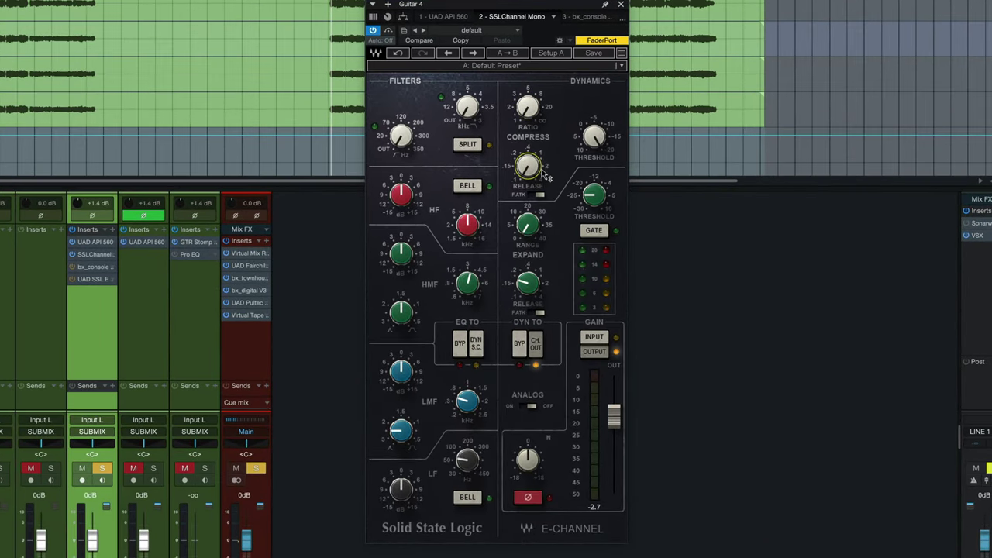
Step: Turn the SSL compressor threshold fully down to -20.0 and the ratio down to 2.1
drag(595, 137, 611, 165)
mouse_move(545, 125)
mouse_down()
mouse_move(545, 148)
mouse_move(537, 123)
mouse_up()
Step: Compare the guitar with dynamics bypassed and active, then bring the ratio from 1.0 back to 2.1
click(519, 343)
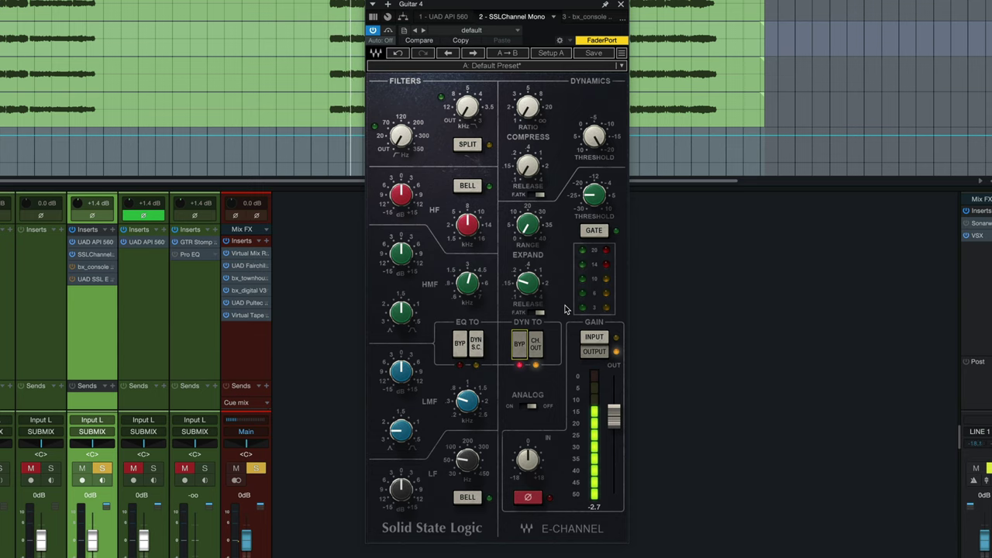
key(space)
click(521, 344)
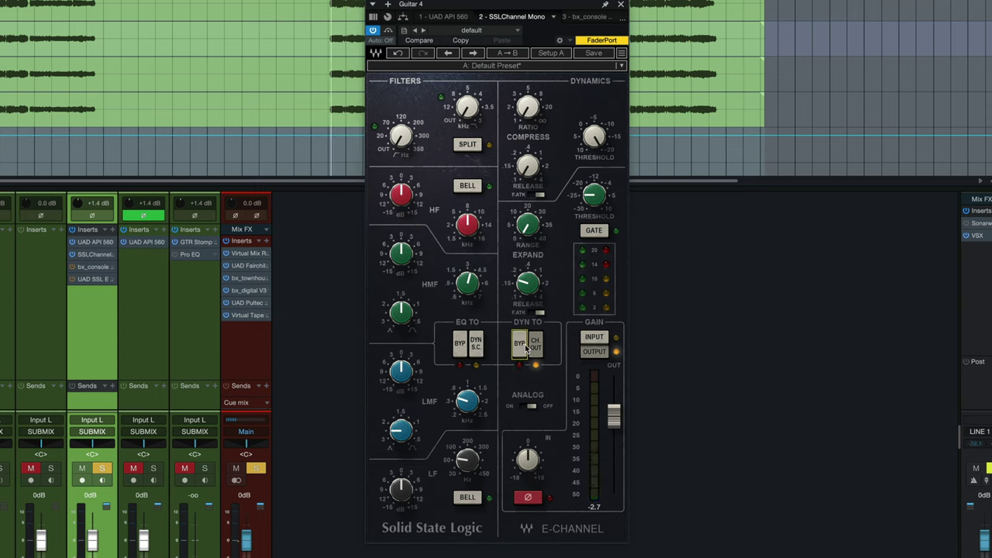
drag(525, 121, 527, 101)
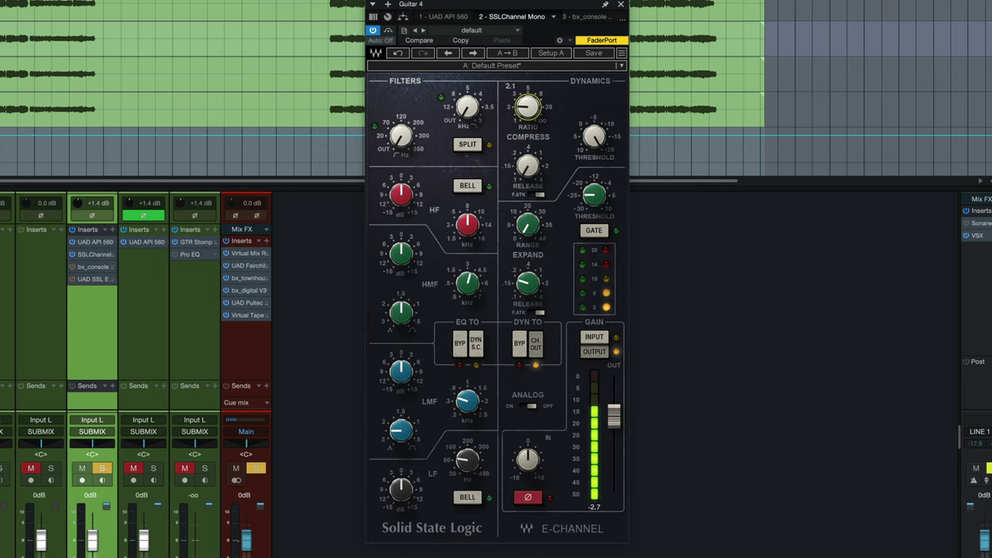
key(space)
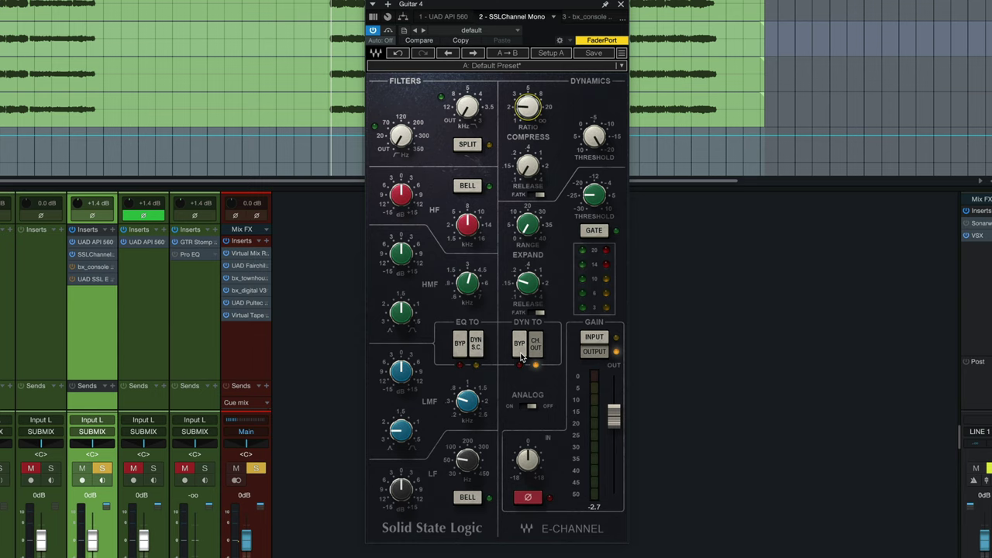
key(space)
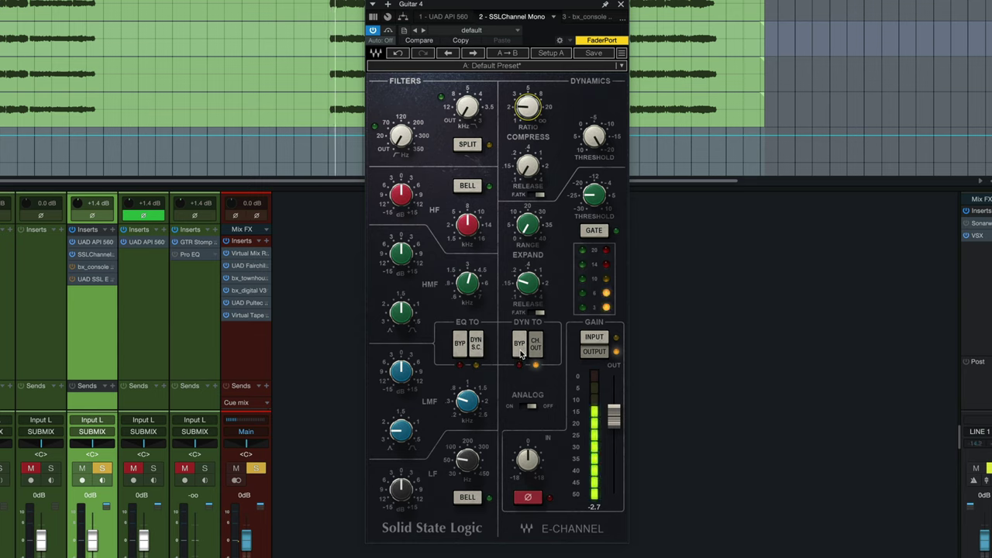
click(521, 348)
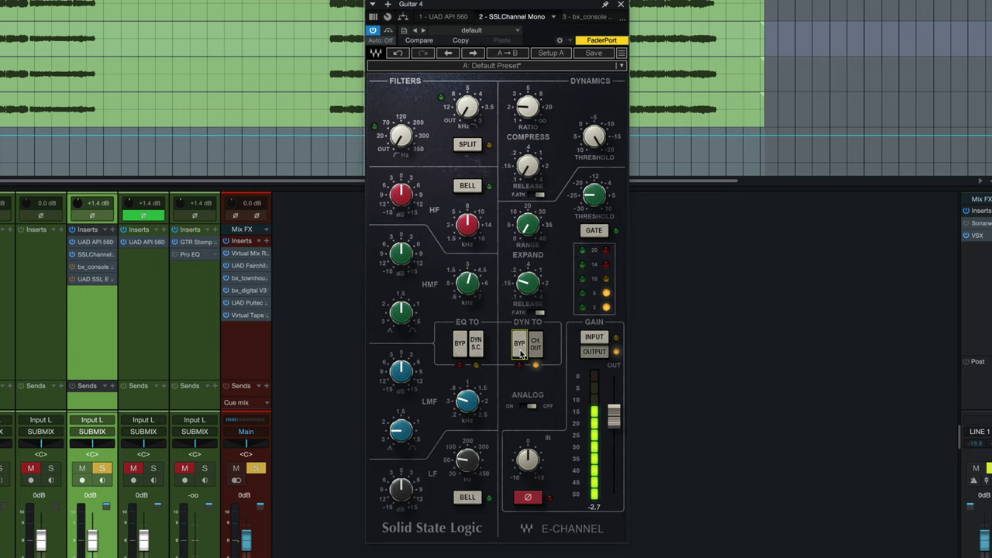
click(521, 353)
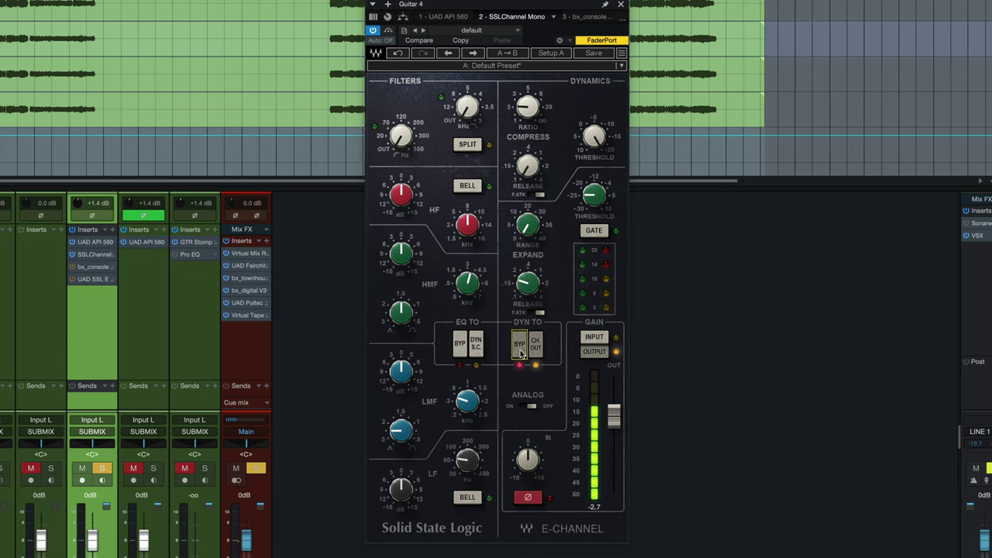
click(521, 354)
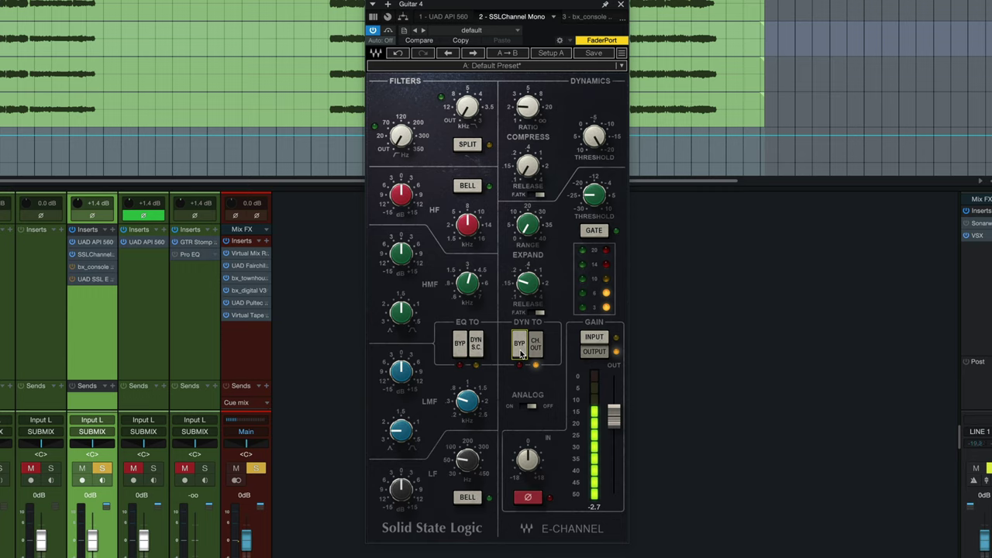
click(521, 353)
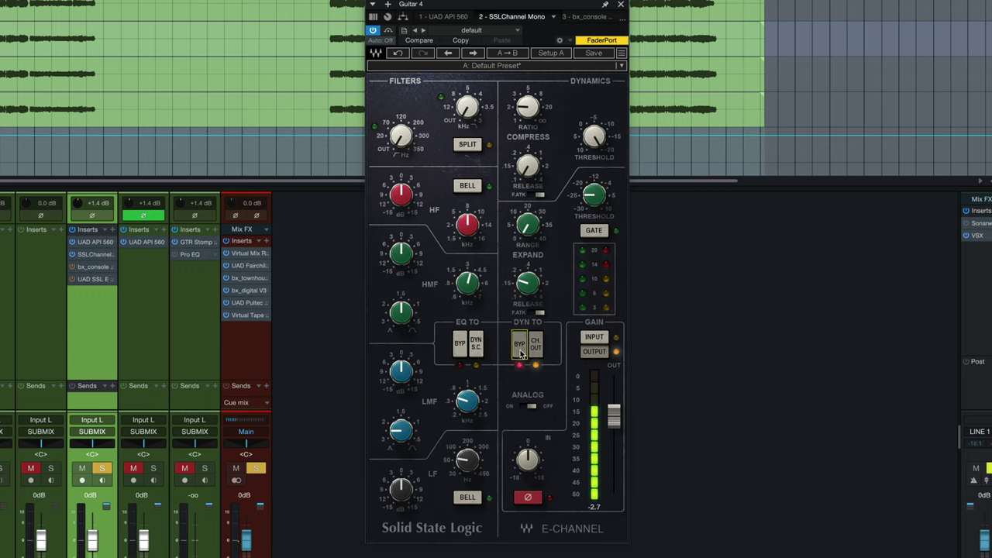
click(521, 353)
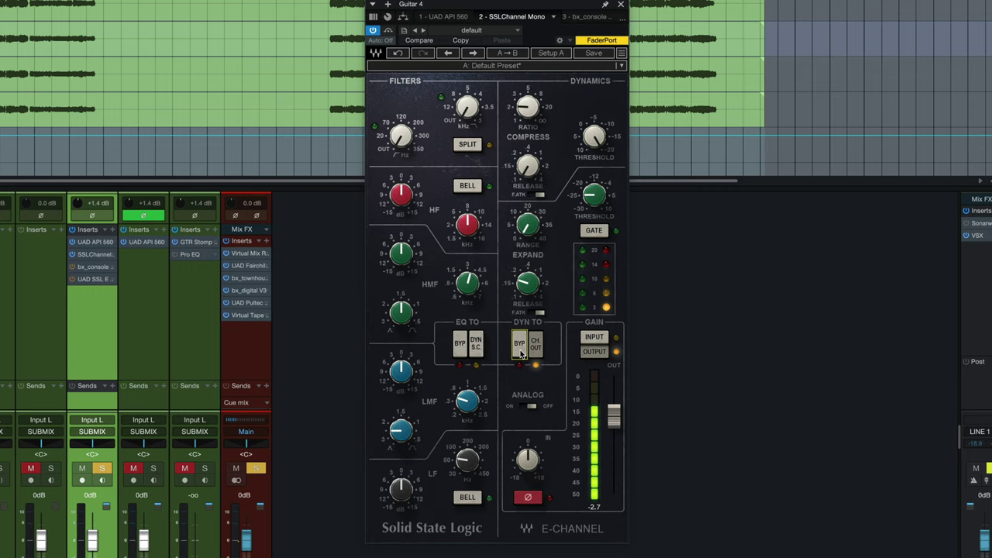
click(521, 353)
click(521, 353)
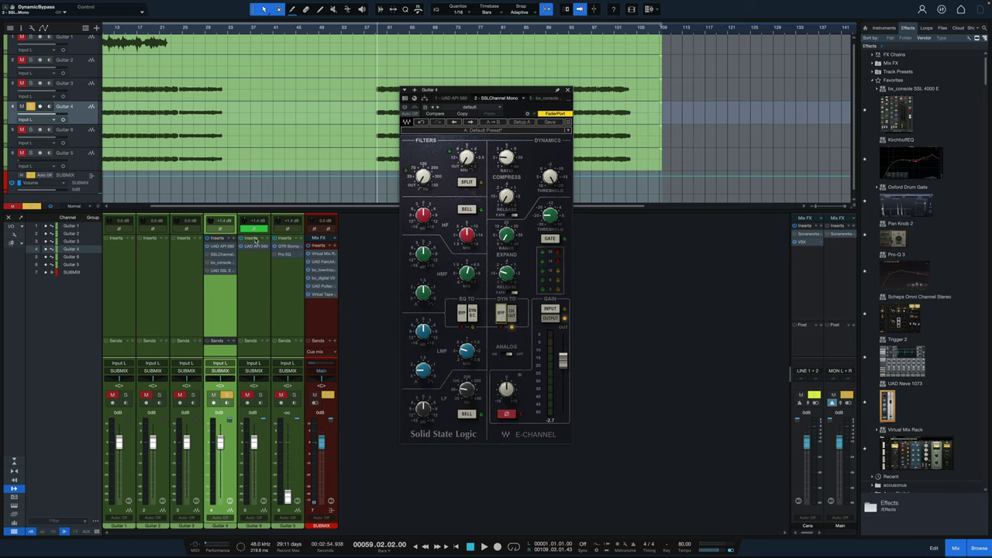
Step: Solo Guitar 6 and start playback to hear the null test
click(264, 396)
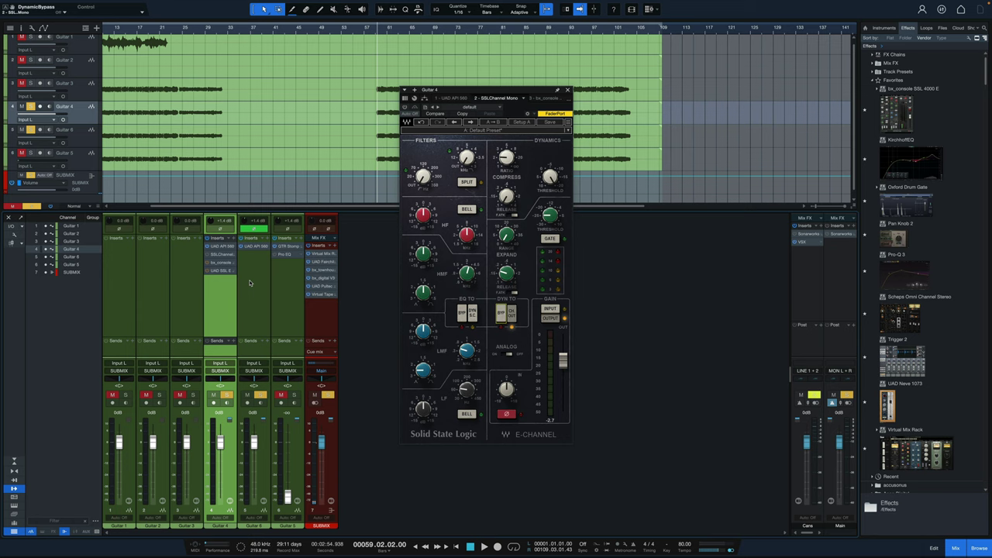
key(space)
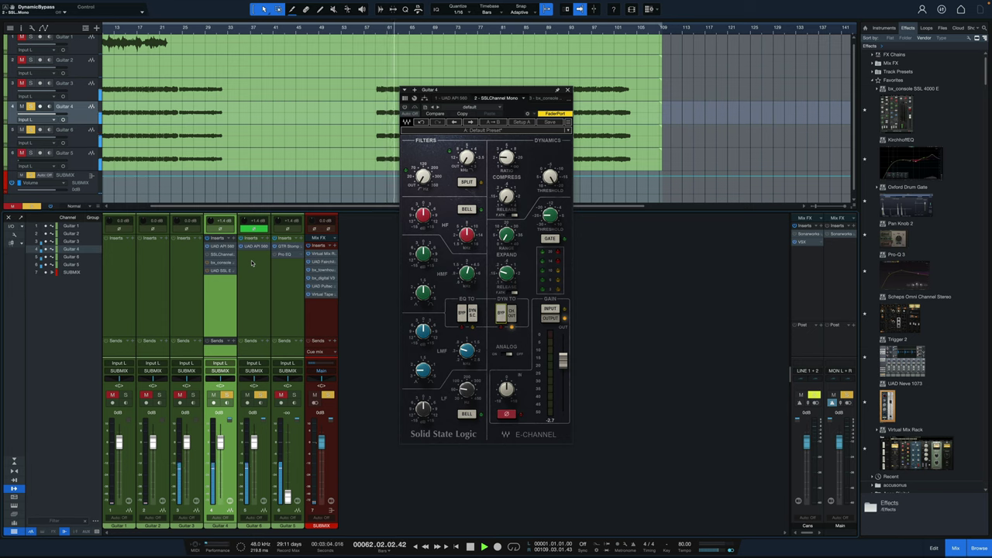
Step: Re-enable the SSLChannel plugin on Guitar 4 and play the null-test result, then stop
click(405, 107)
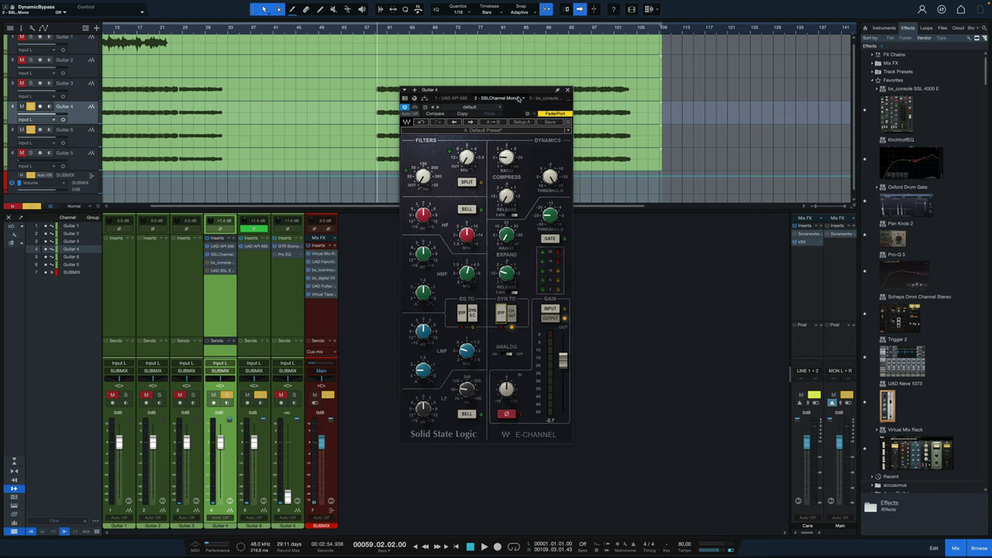
key(space)
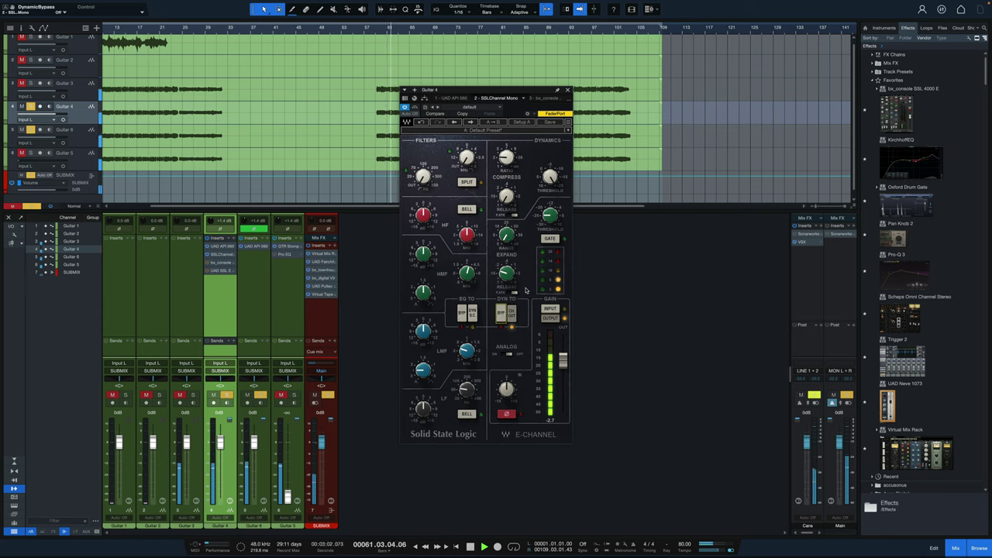
key(space)
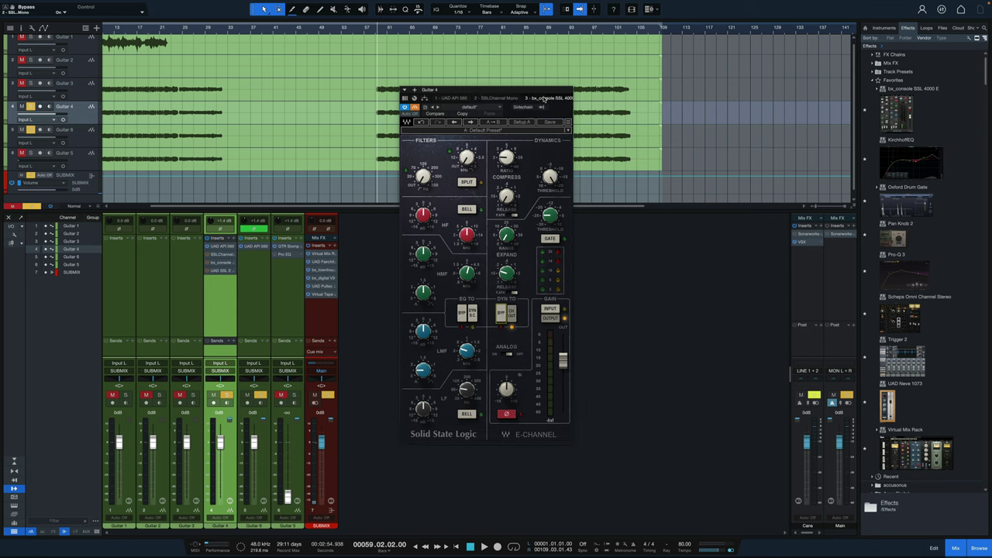
Step: Show the bx_console SSL 4000 E insert and, while playing, set its ratio to 2.5:1, then 2.3:1
click(544, 98)
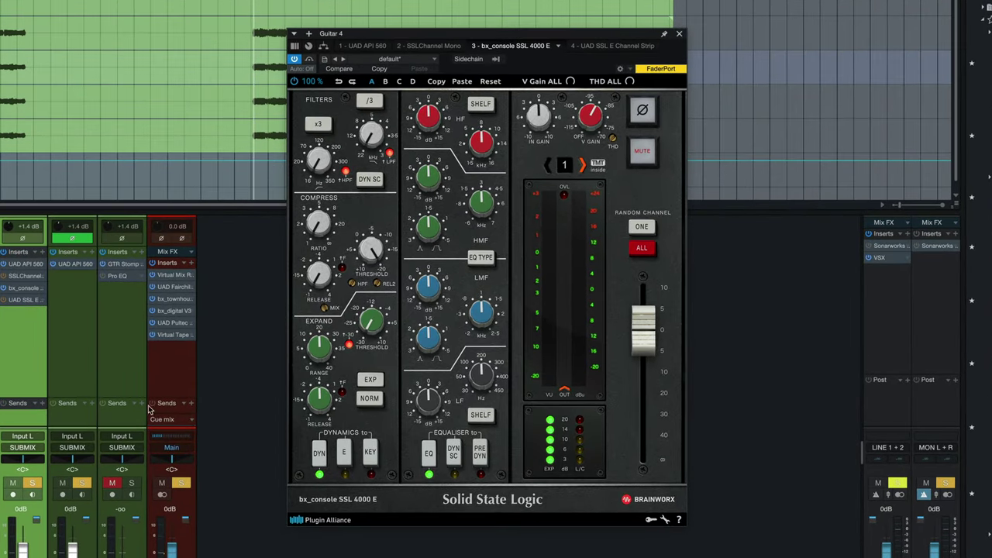
key(space)
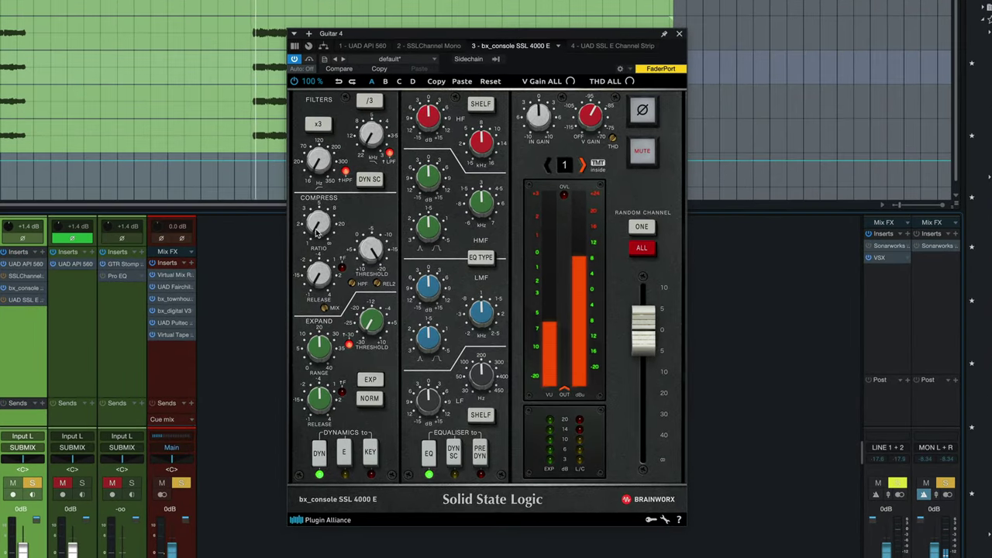
drag(318, 231, 311, 194)
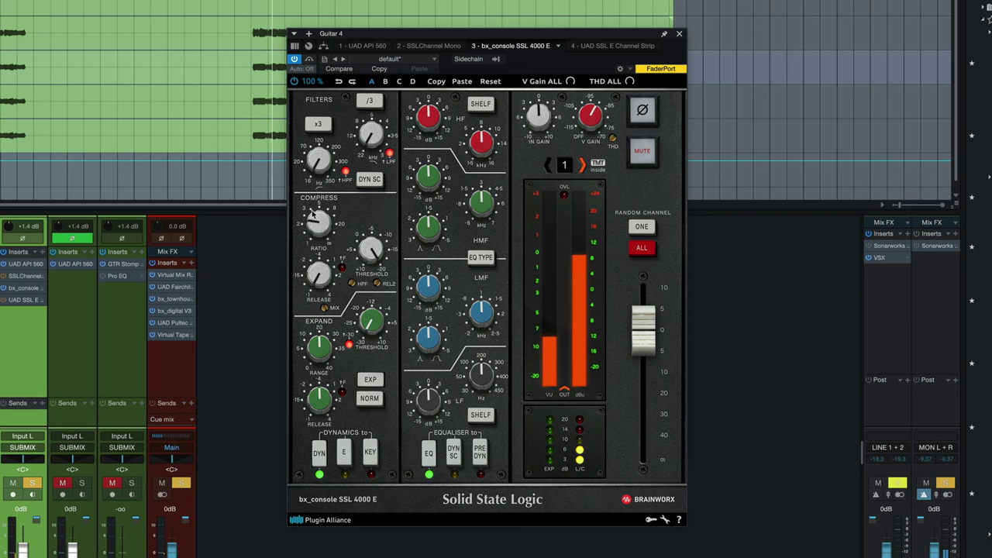
drag(311, 211, 313, 220)
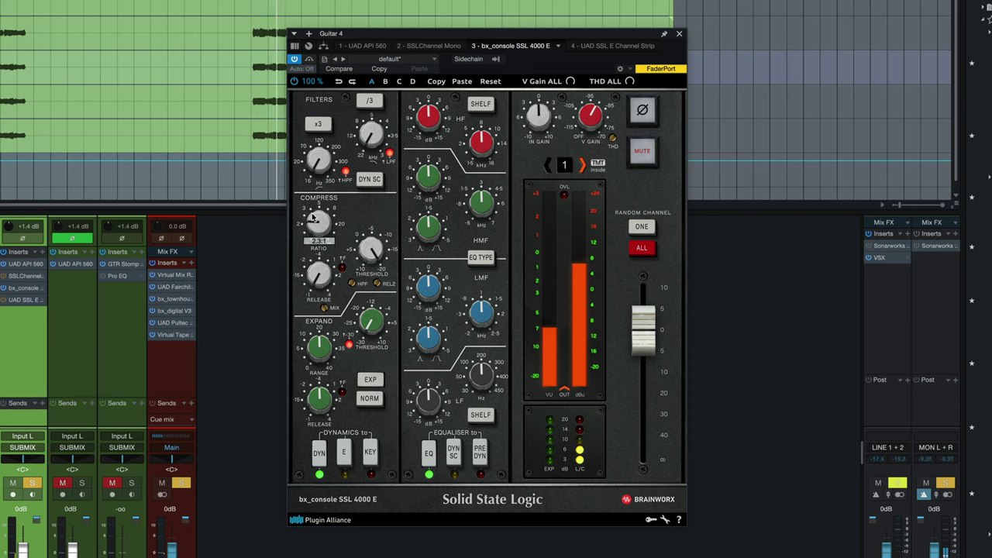
click(318, 461)
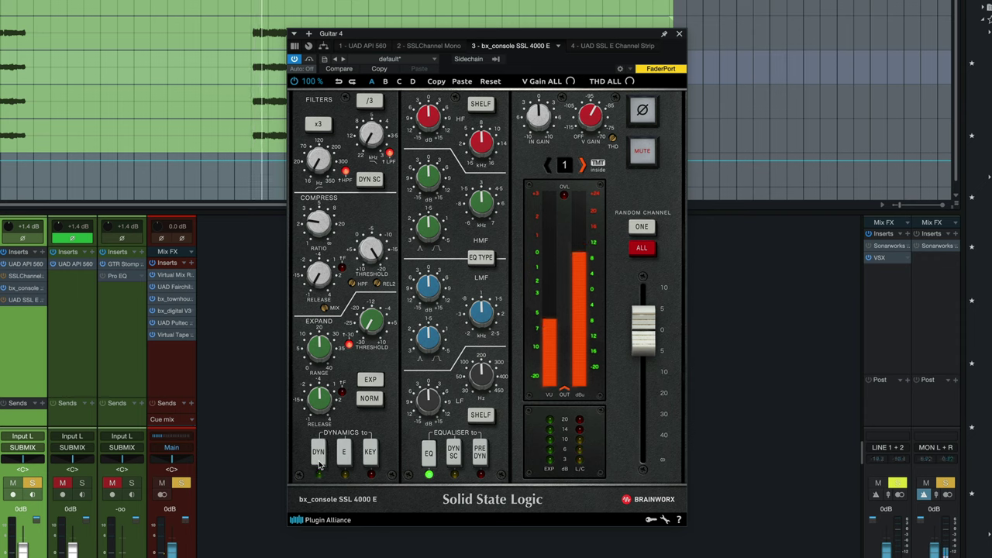
click(318, 462)
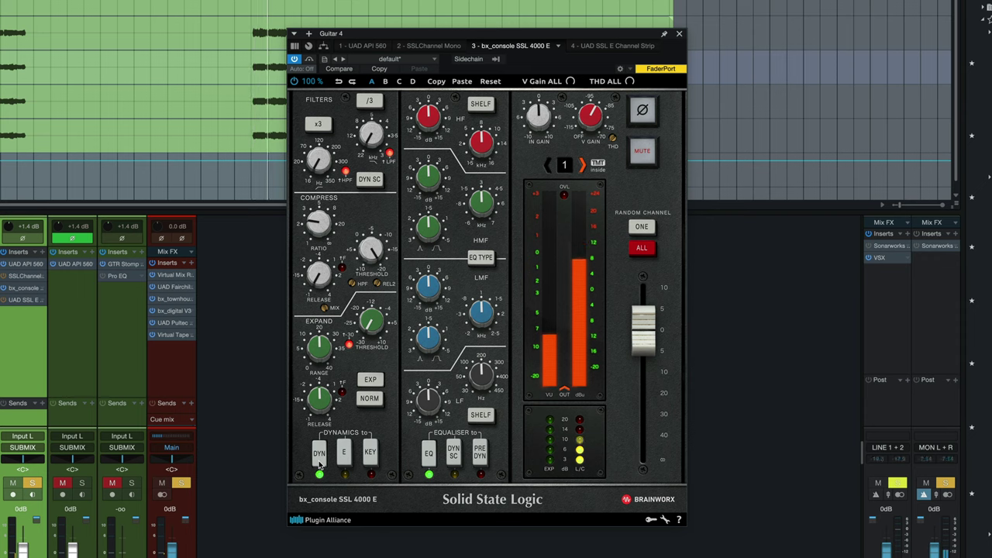
click(319, 462)
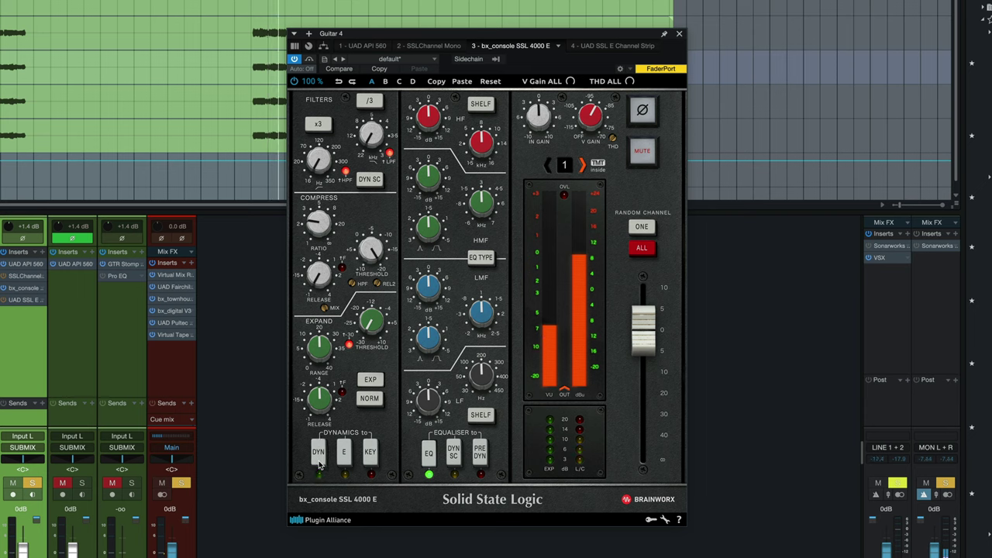
click(319, 462)
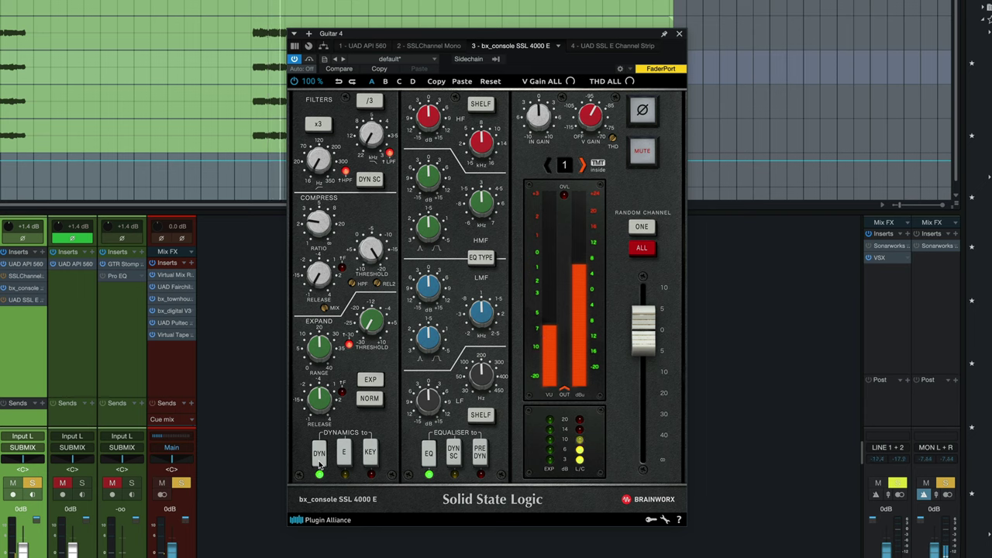
click(62, 483)
click(82, 483)
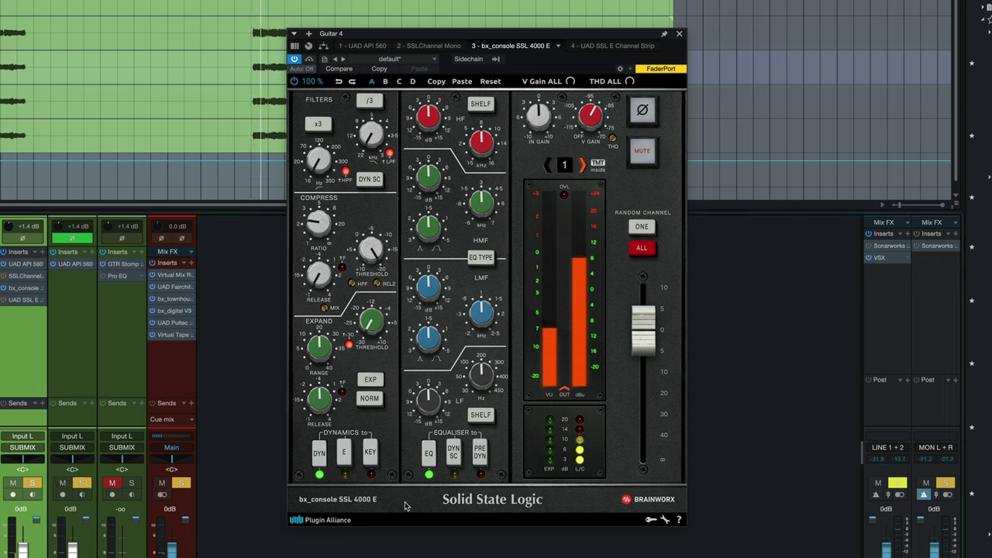
click(81, 483)
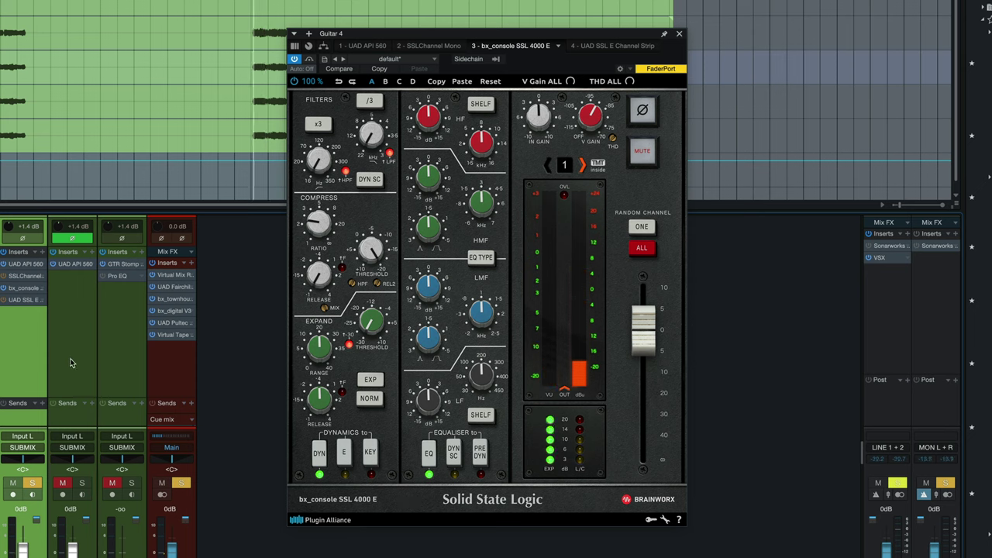